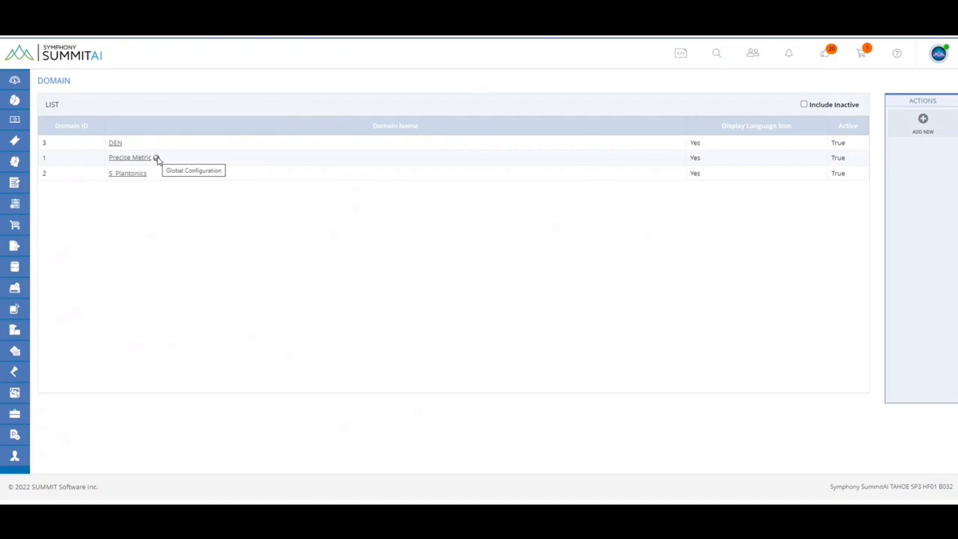
# Add a new domain and name it Sun_IT
pyautogui.click(919, 131)
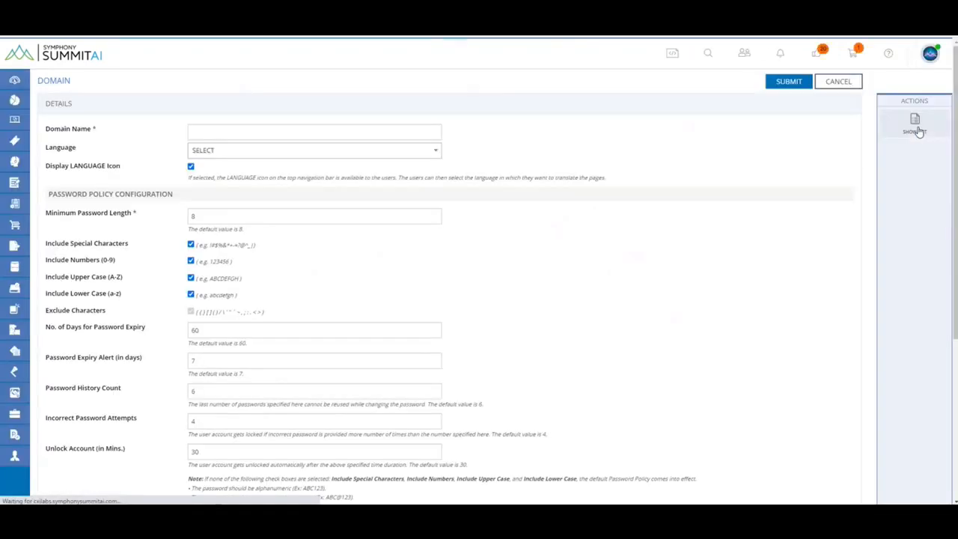
pyautogui.write('Sun_I')
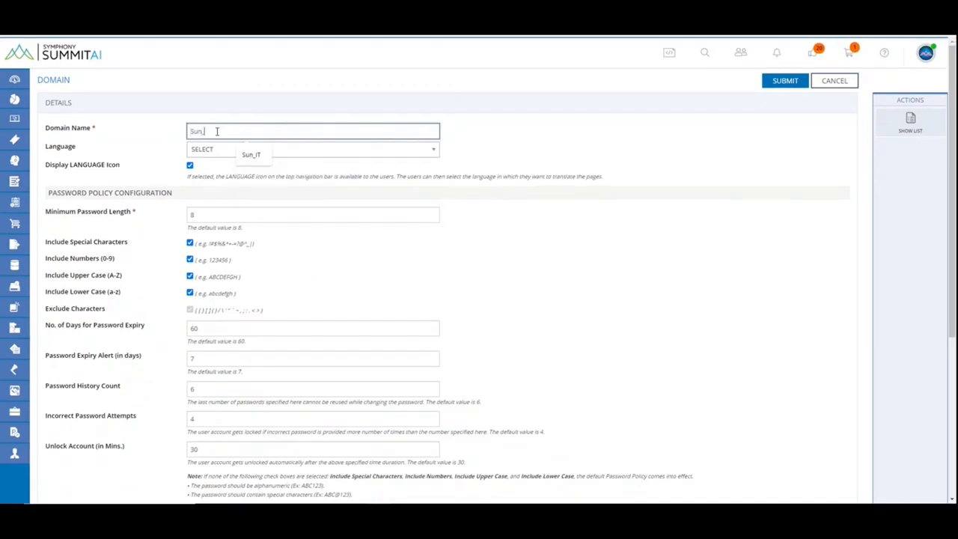
pyautogui.write('t')
pyautogui.press('BackSpace')
pyautogui.write('T')
# Set the domain language to English and keep the Display Language Icon option enabled
pyautogui.scroll(-1, 217, 133)
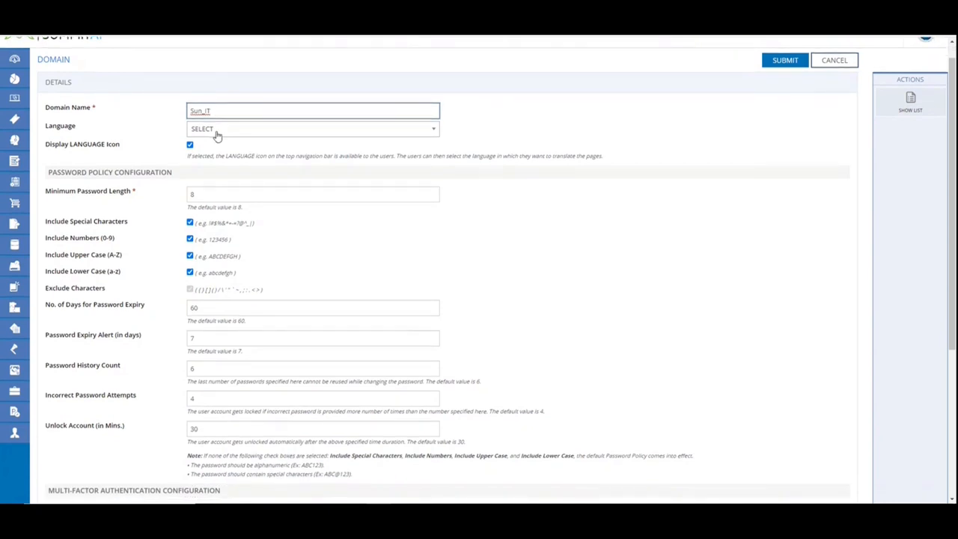
pyautogui.click(217, 133)
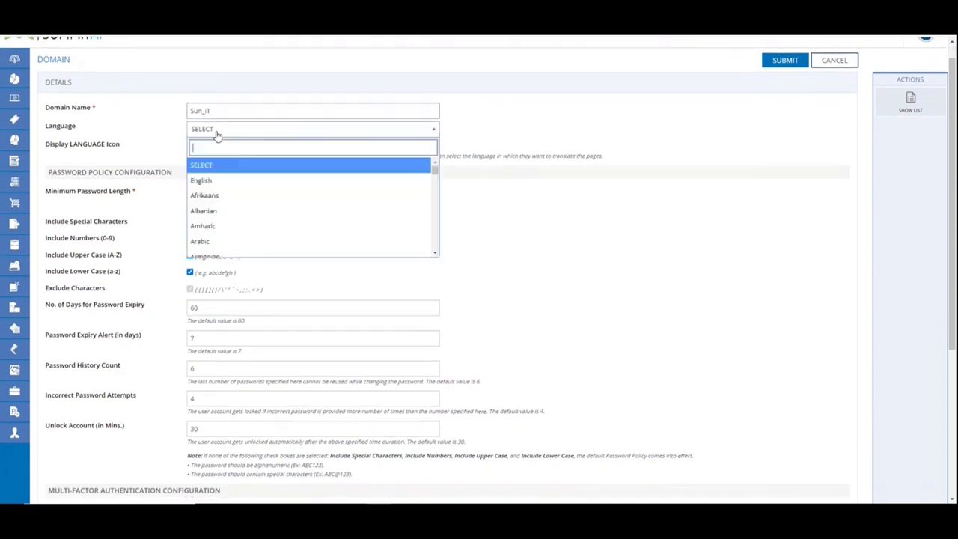
pyautogui.click(213, 182)
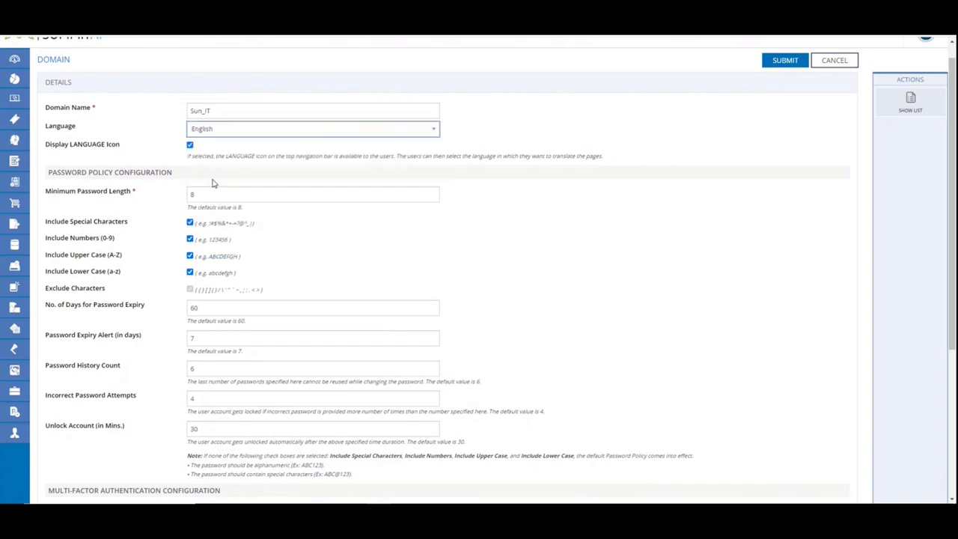
pyautogui.scroll(-1, 214, 182)
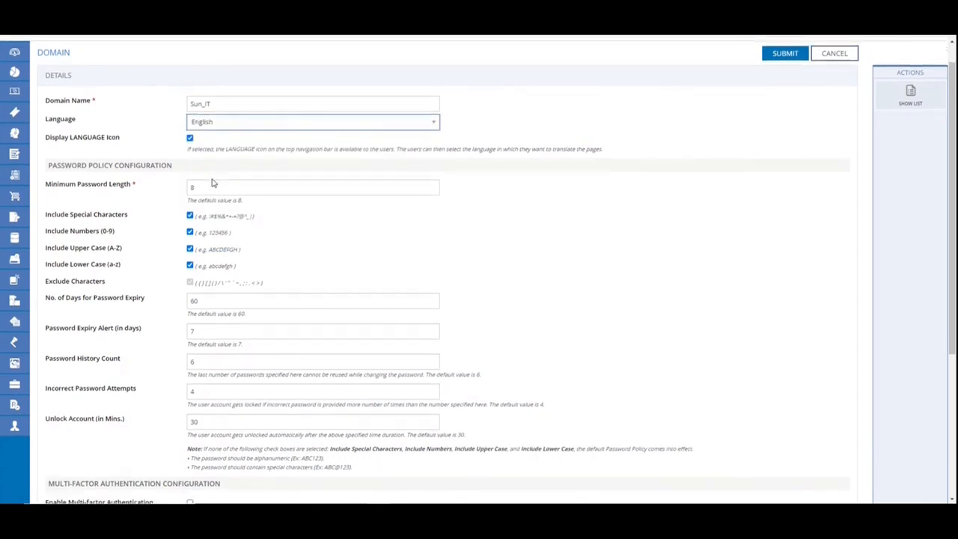
pyautogui.click(190, 139)
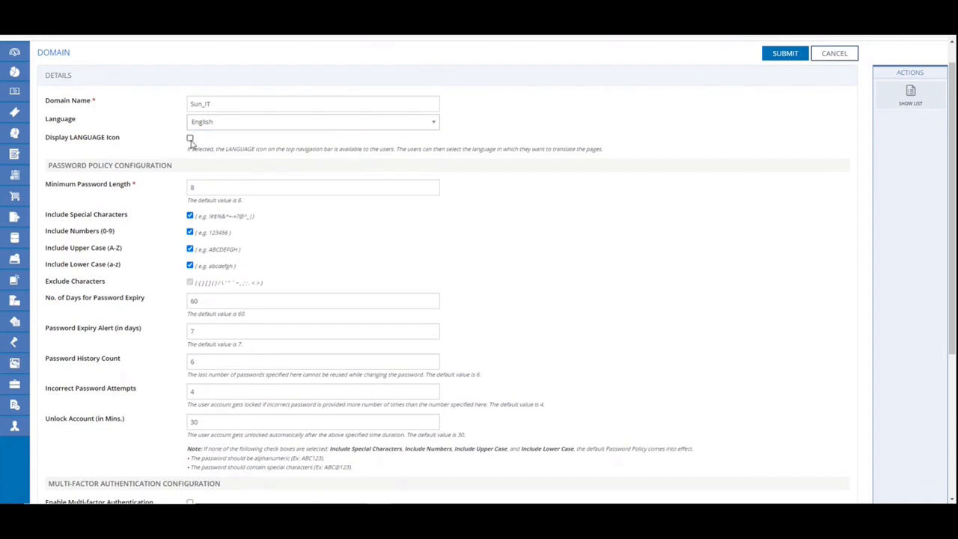
pyautogui.click(191, 141)
# Change Minimum Password Length in Password Policy Configuration from 8 to 10
pyautogui.scroll(-2, 191, 142)
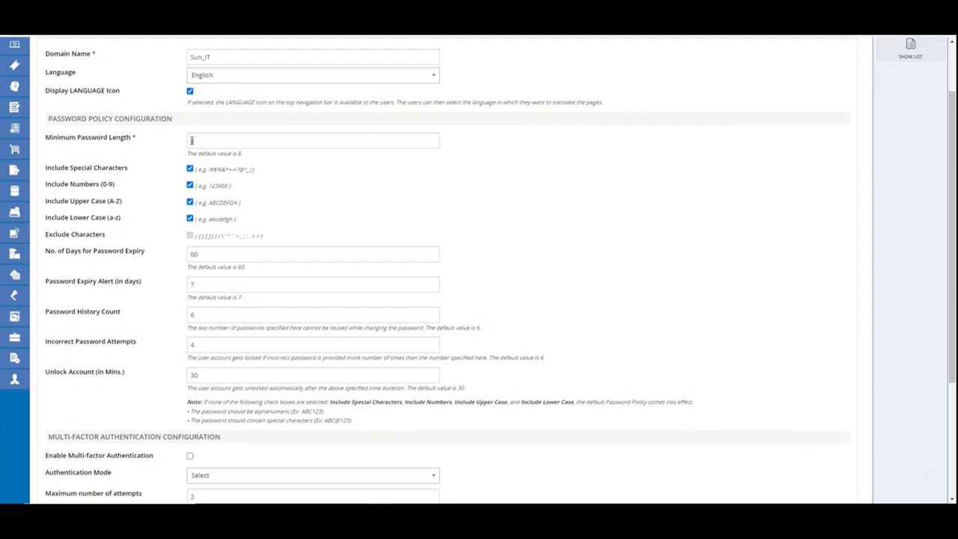
pyautogui.click(192, 140)
pyautogui.write('8')
pyautogui.moveTo(177, 120); pyautogui.dragTo(49, 113)
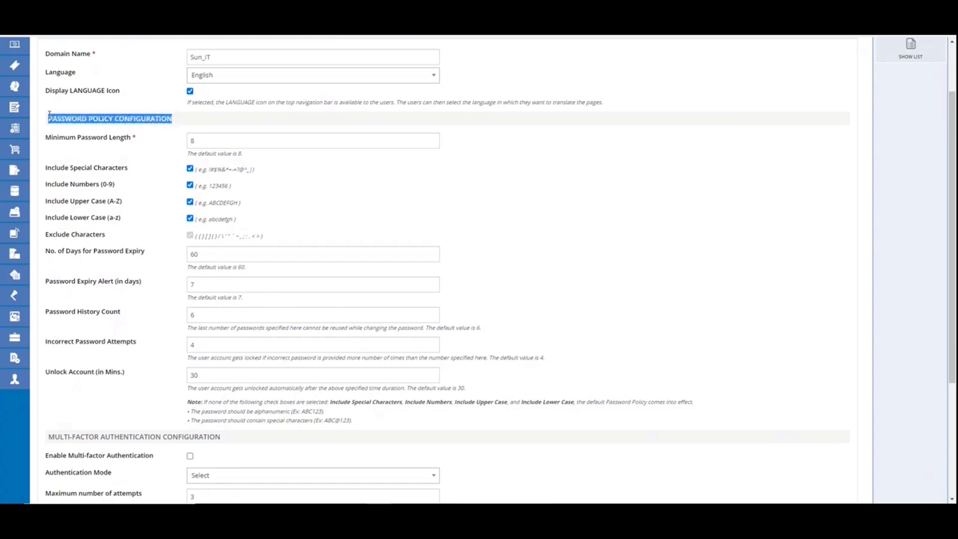
pyautogui.click(197, 139)
pyautogui.press('BackSpace')
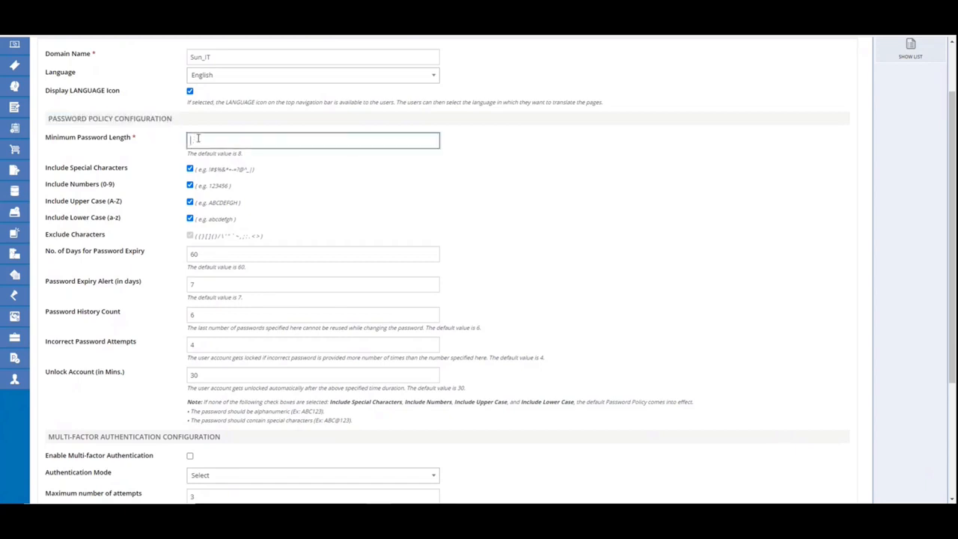
pyautogui.write('10')
# Review the default password rules and excluded characters, keeping password expiry at 60 days
pyautogui.scroll(-1, 197, 139)
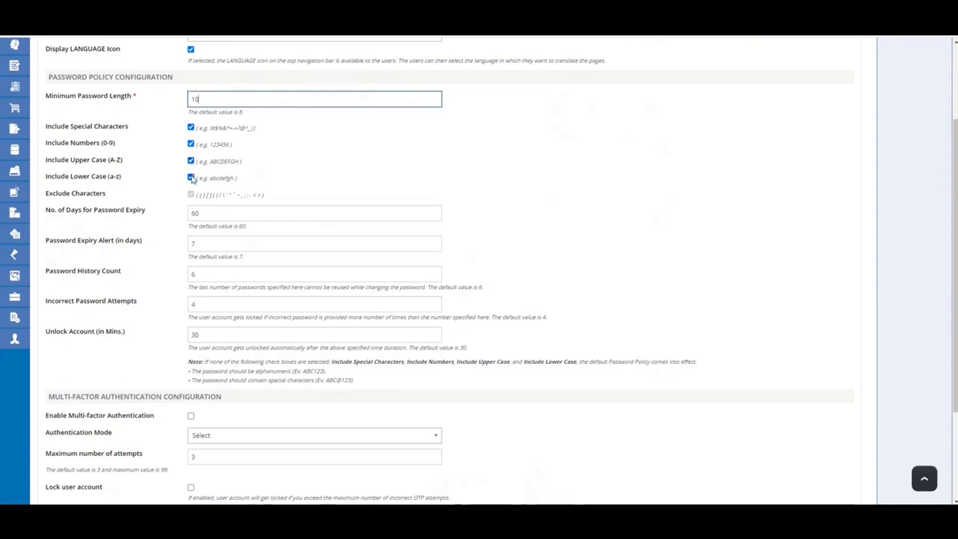
pyautogui.scroll(-2, 225, 284)
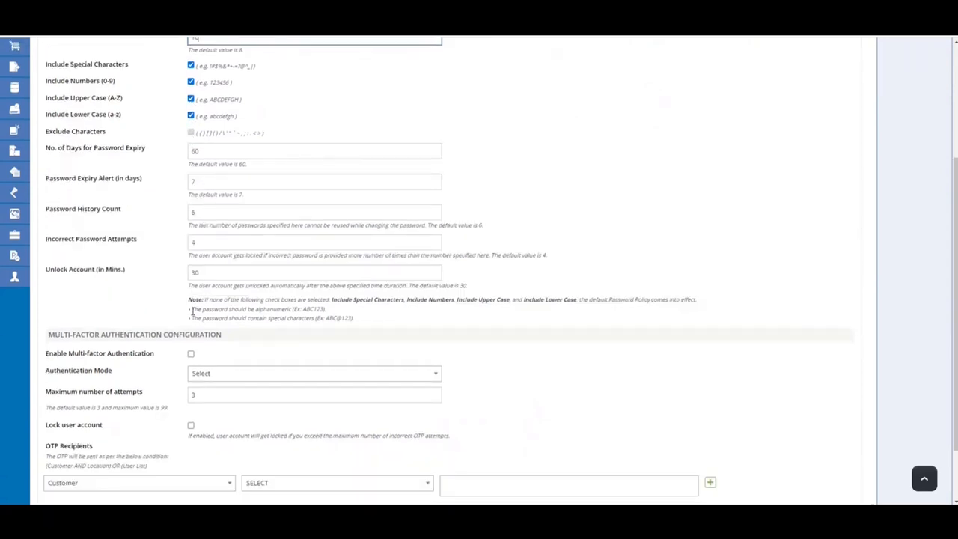
pyautogui.moveTo(191, 309); pyautogui.dragTo(358, 319)
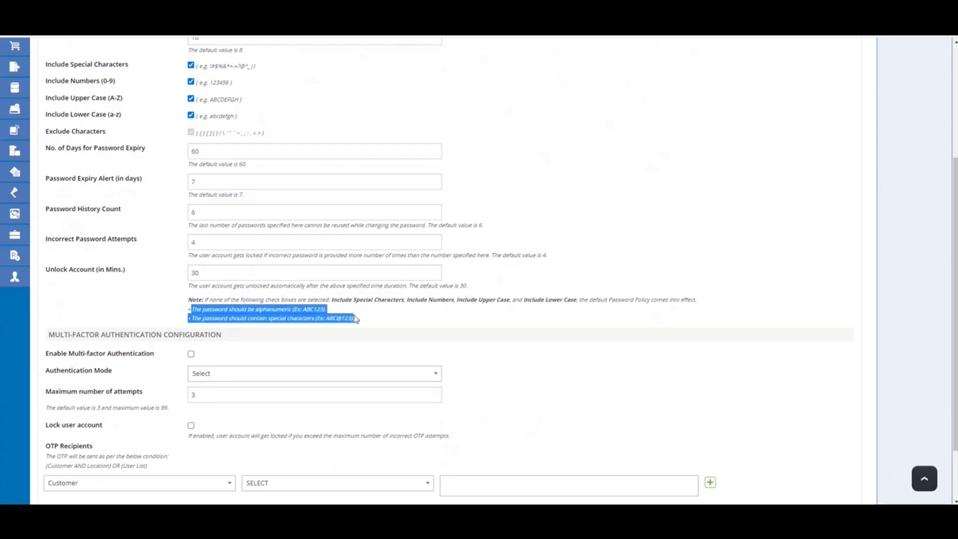
pyautogui.scroll(2, 358, 318)
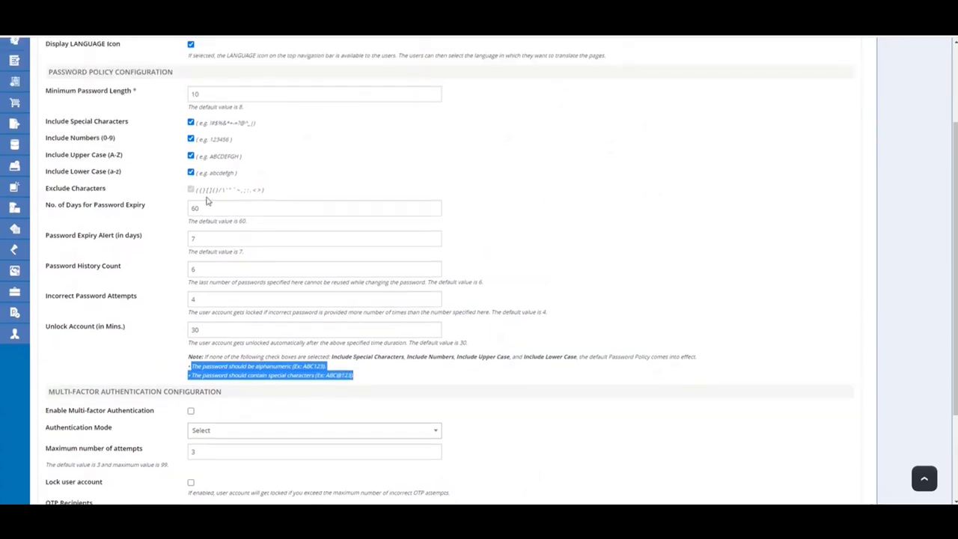
pyautogui.moveTo(197, 190); pyautogui.dragTo(267, 191)
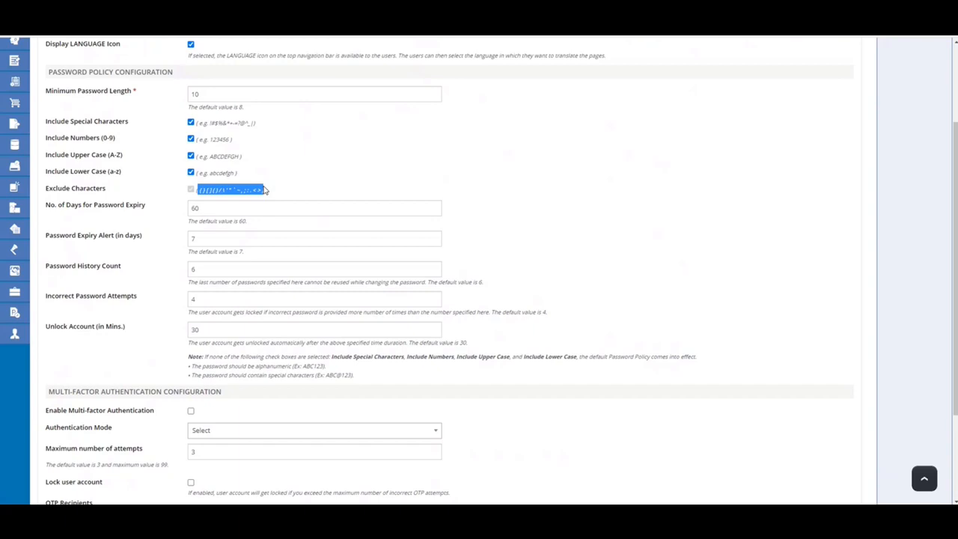
pyautogui.click(222, 207)
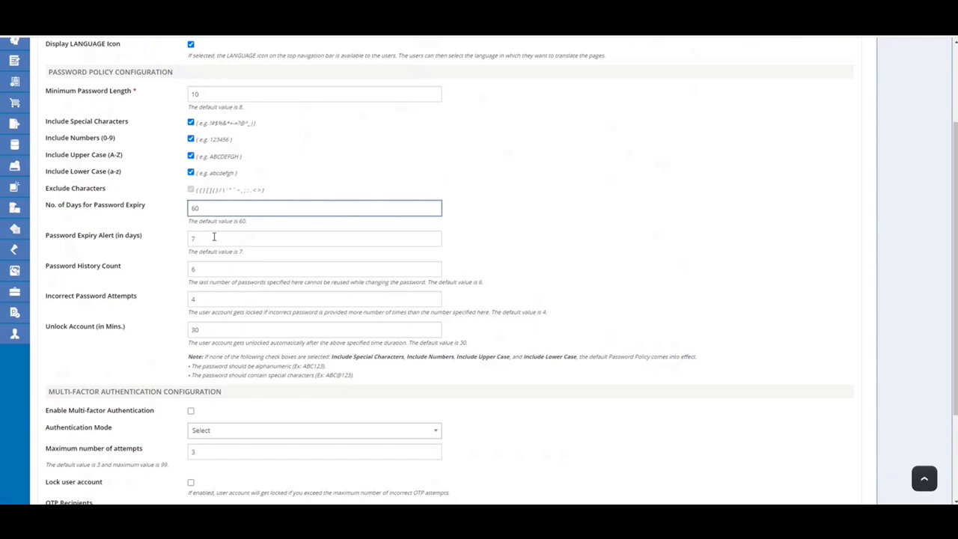
# Set the password expiry alert to 10 days and keep the password history count at 5
pyautogui.click(213, 237)
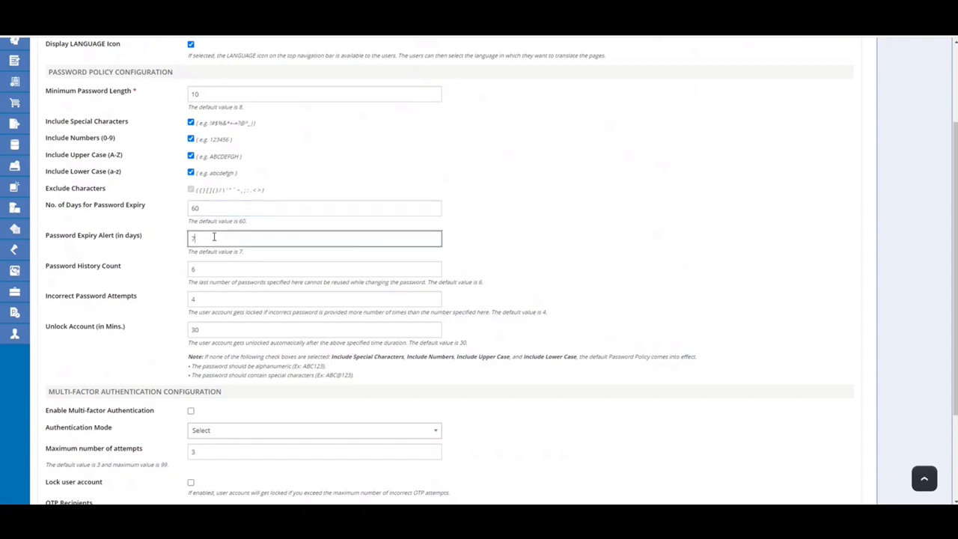
pyautogui.press('BackSpace')
pyautogui.write('10')
pyautogui.scroll(-1, 214, 237)
pyautogui.click(211, 190)
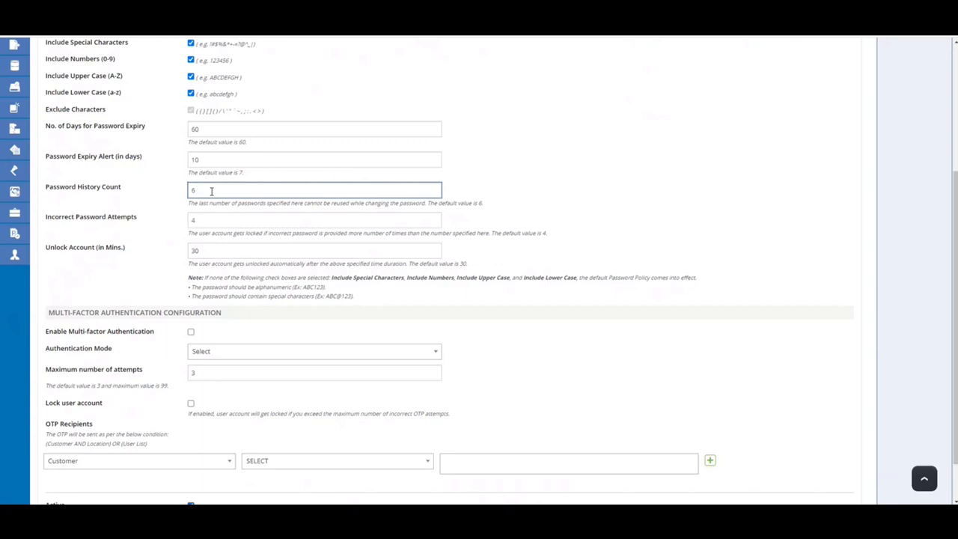
# Set incorrect password attempts to 4 and keep account unlock at 30 minutes
pyautogui.scroll(-1, 212, 191)
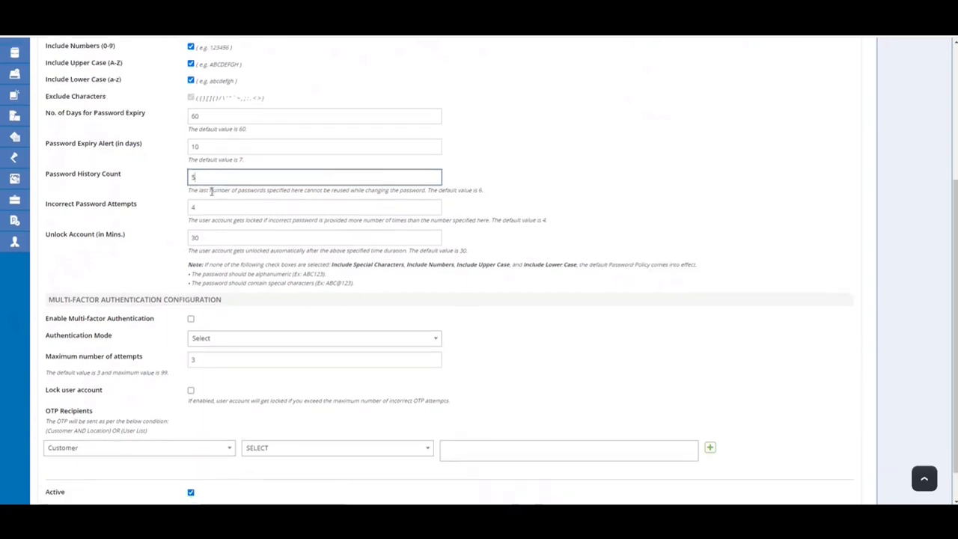
pyautogui.scroll(-1, 212, 191)
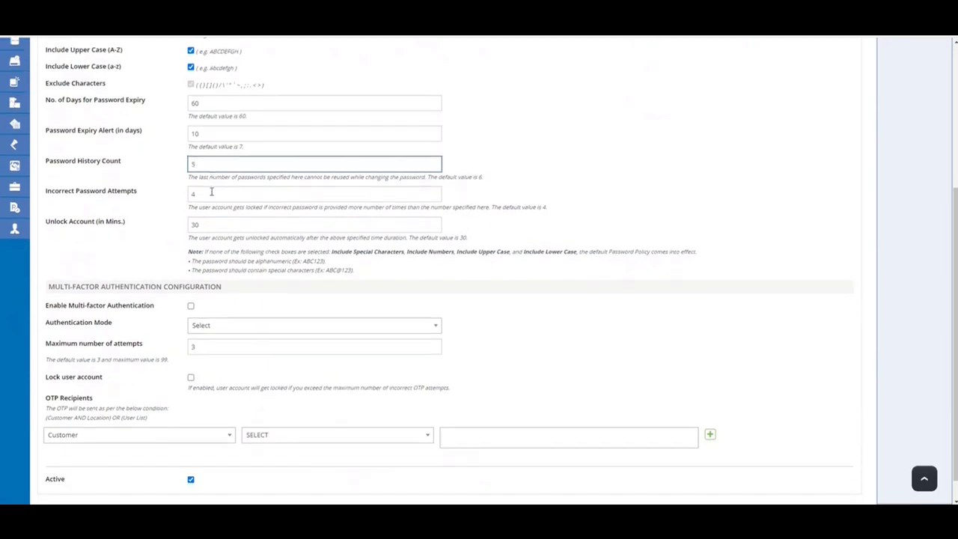
pyautogui.click(211, 192)
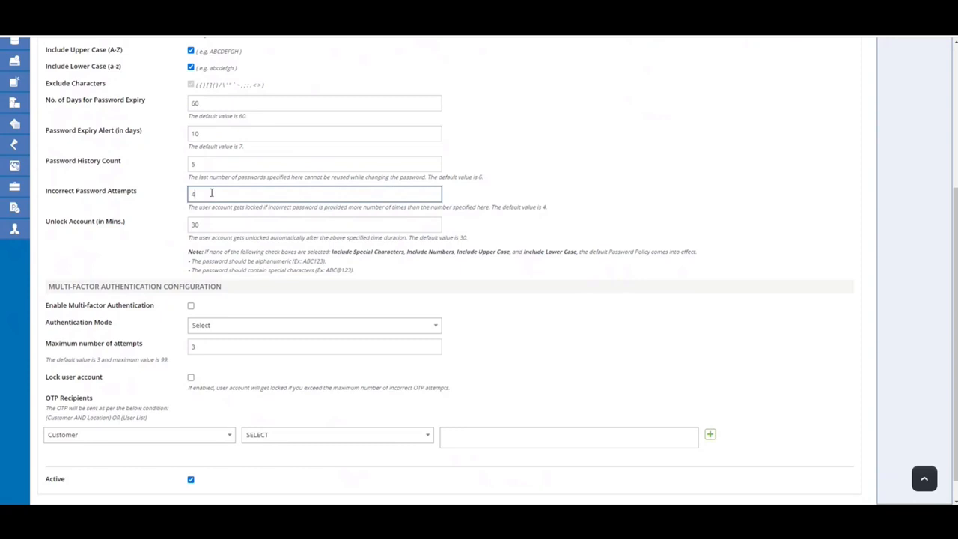
pyautogui.scroll(-2, 212, 193)
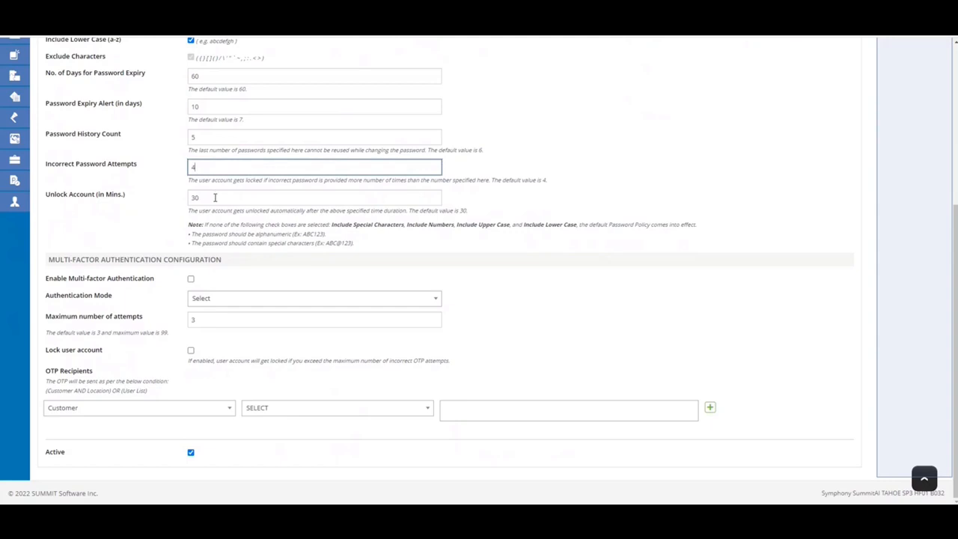
pyautogui.click(215, 198)
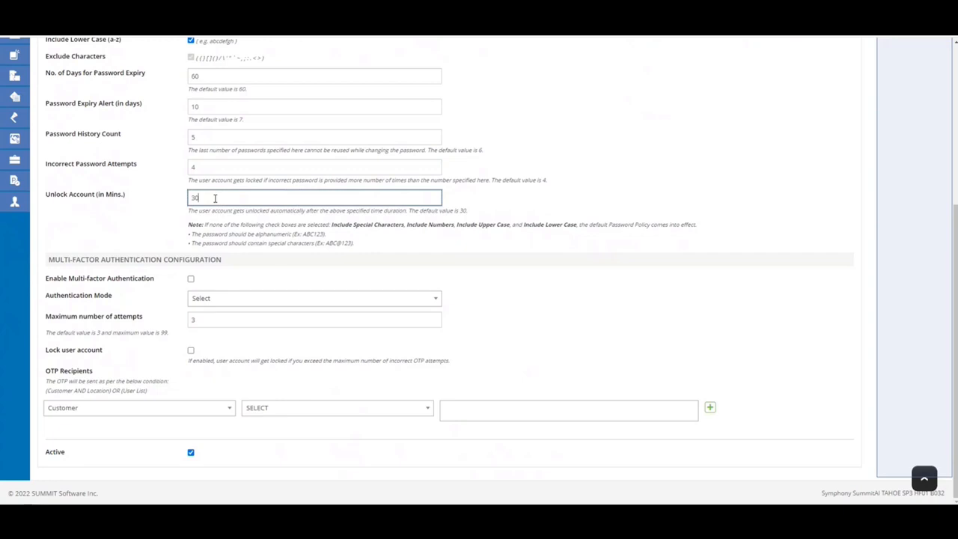
pyautogui.moveTo(221, 259); pyautogui.dragTo(49, 260)
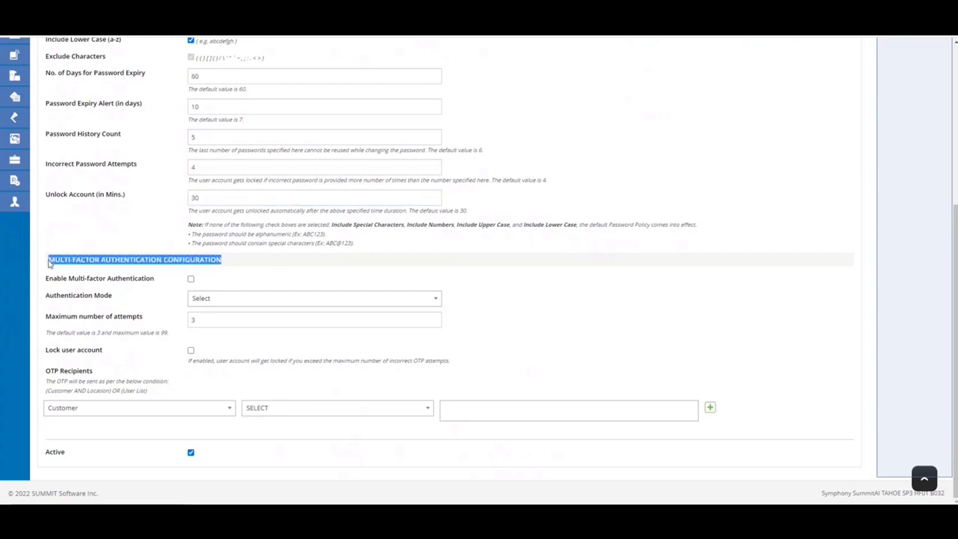
# Enable multi-factor authentication and review its OTP and Authenticator App modes and maximum attempts
pyautogui.click(192, 279)
pyautogui.click(214, 299)
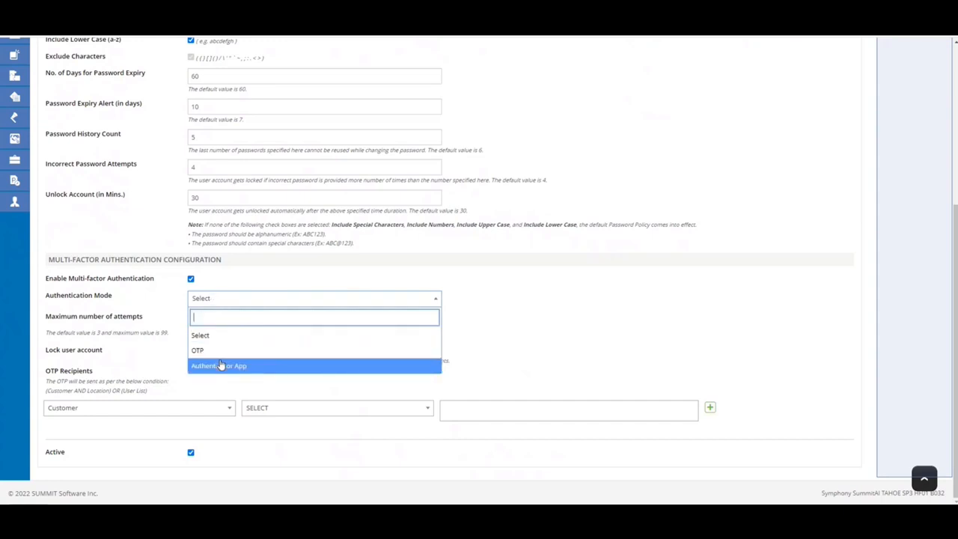
pyautogui.click(155, 296)
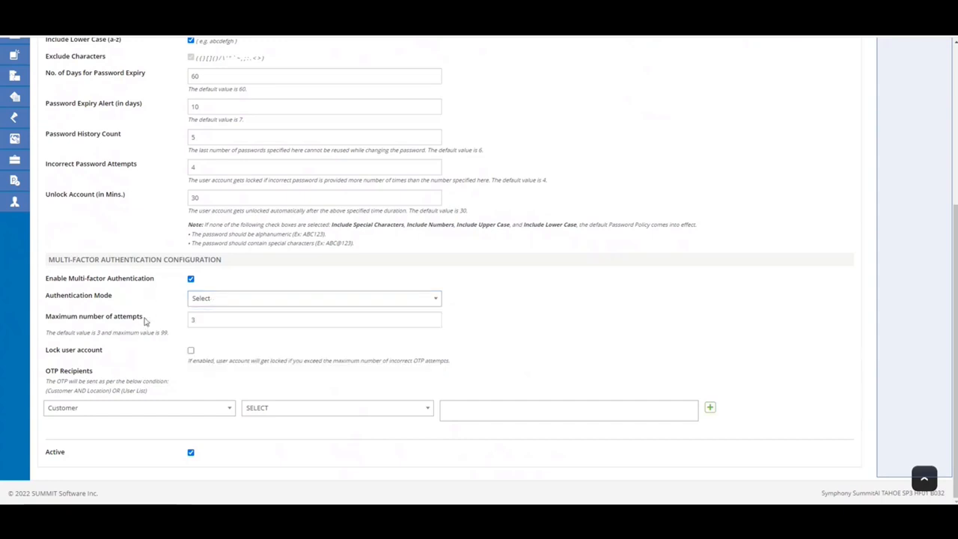
pyautogui.moveTo(144, 318); pyautogui.dragTo(46, 316)
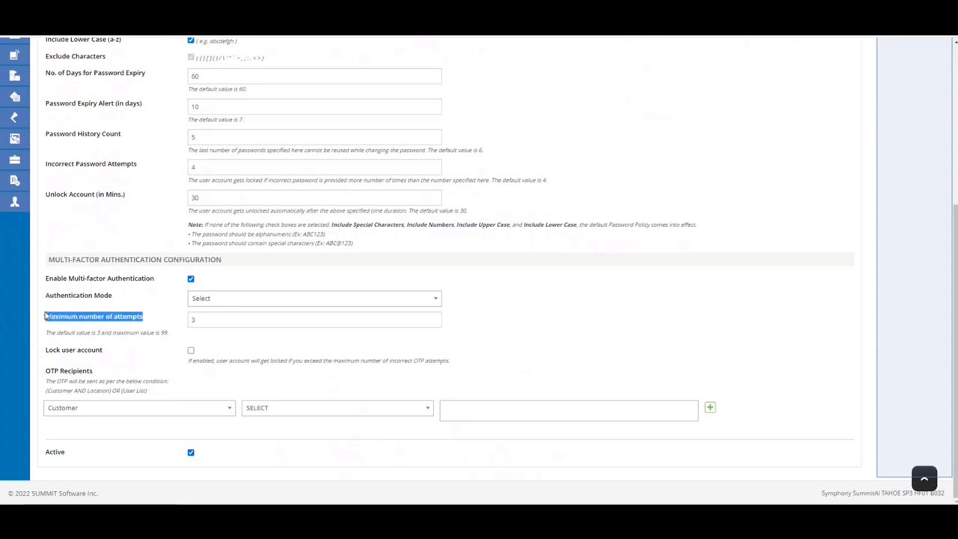
pyautogui.click(210, 320)
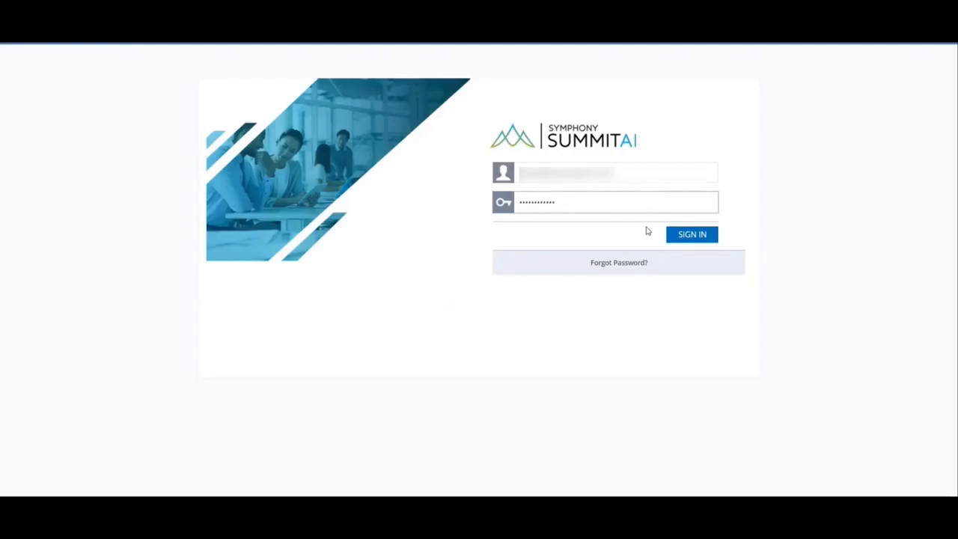
# Sign in, register the authenticator app with its verification code, then re-enter the account password
pyautogui.click(684, 238)
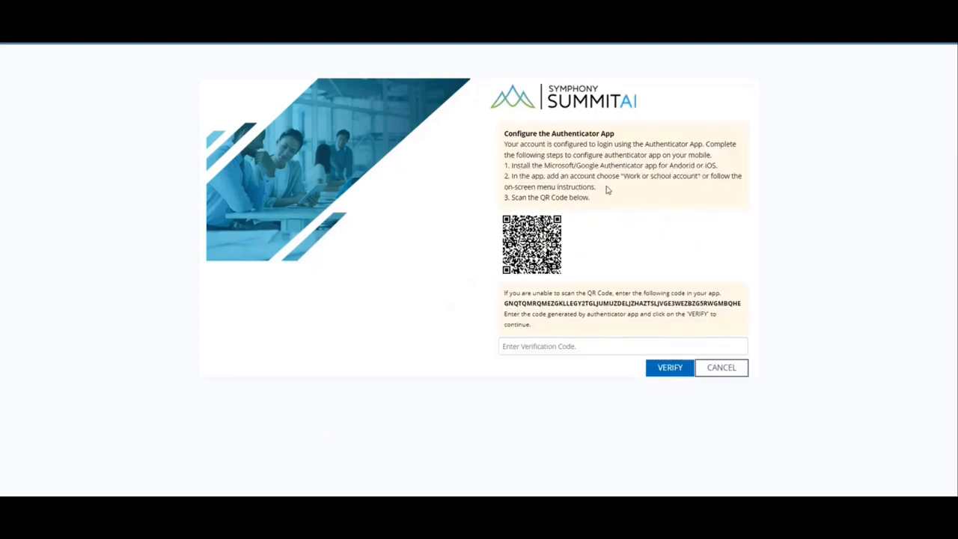
pyautogui.click(565, 346)
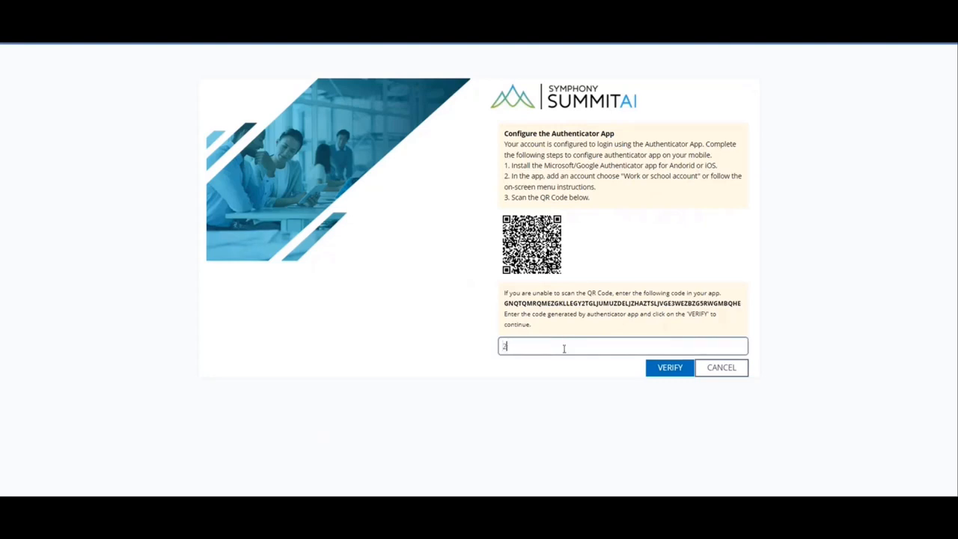
pyautogui.click(685, 374)
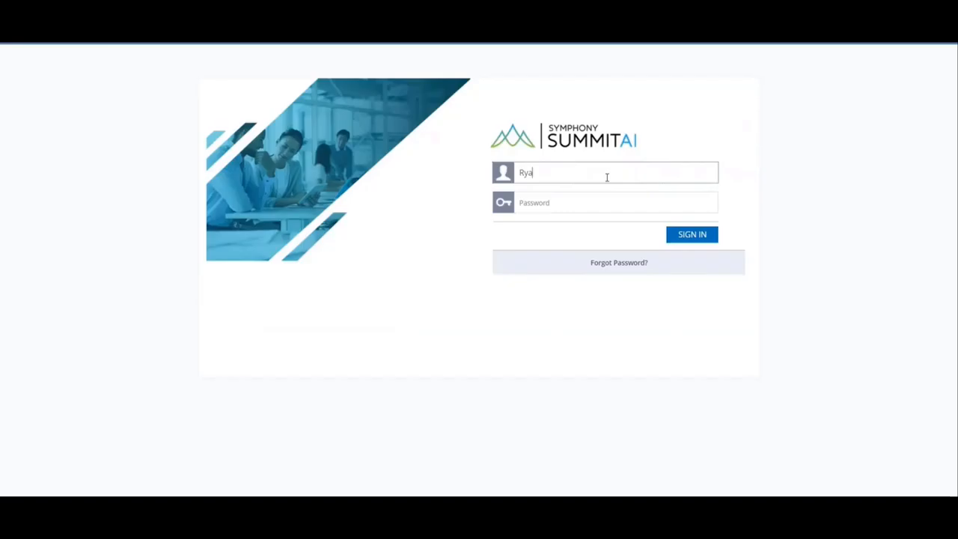
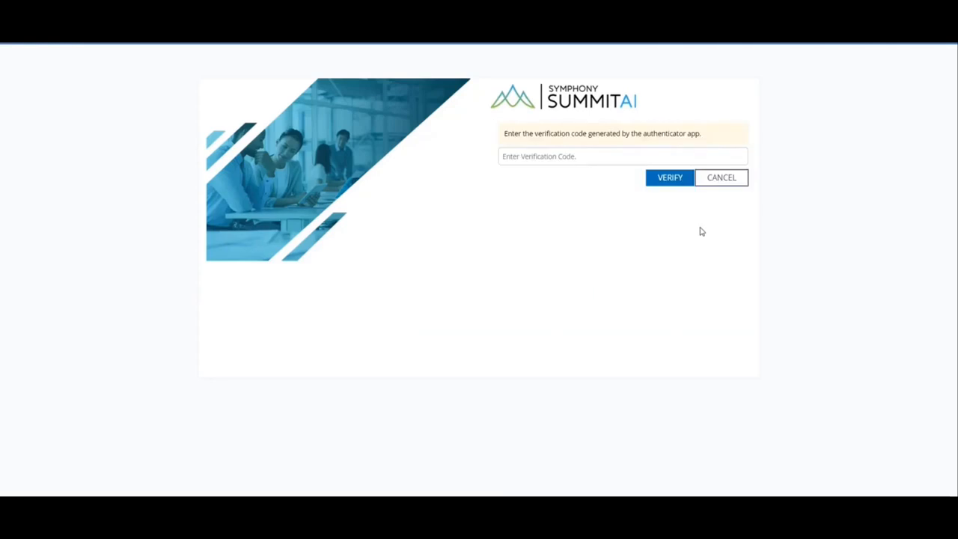
# Verify an authenticator code, sign in again, and verify a second code to return to the domain form
pyautogui.click(589, 155)
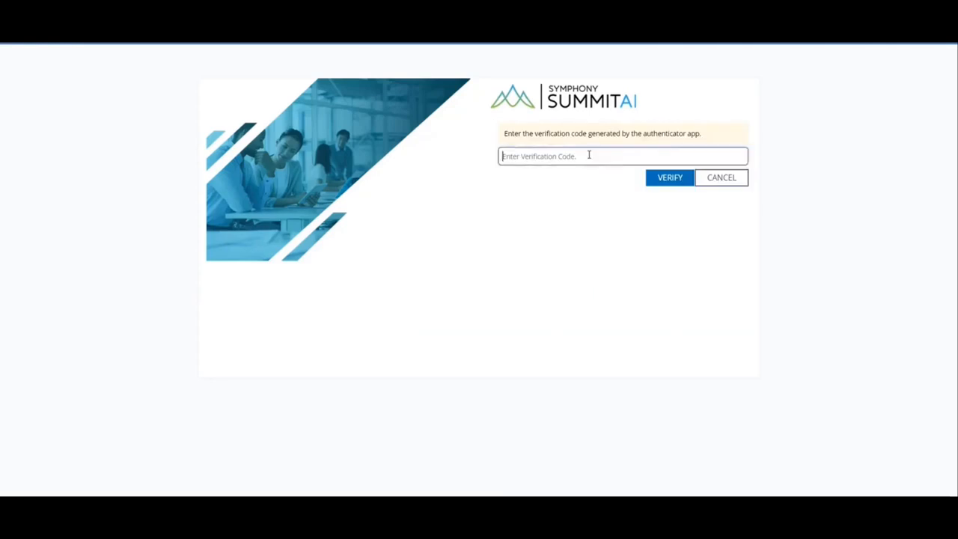
pyautogui.click(673, 182)
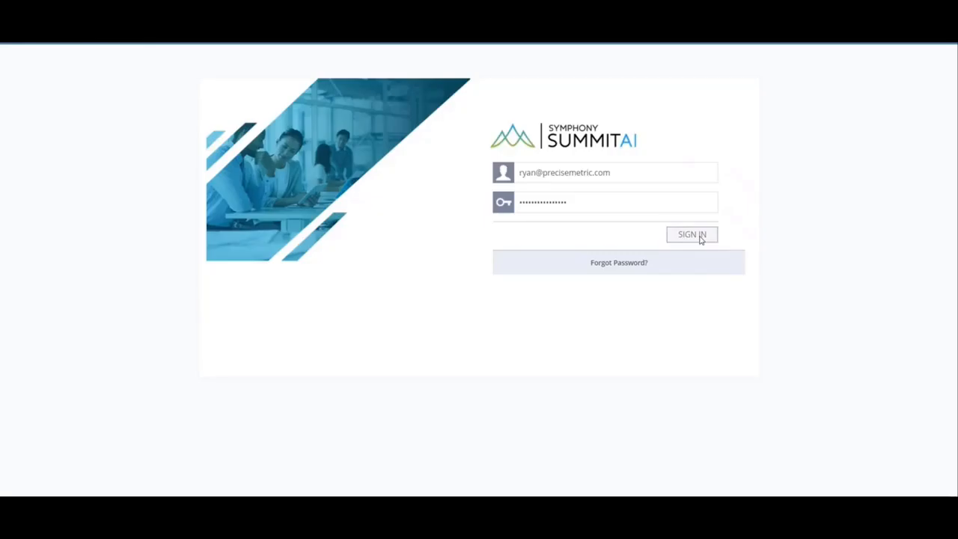
pyautogui.click(696, 235)
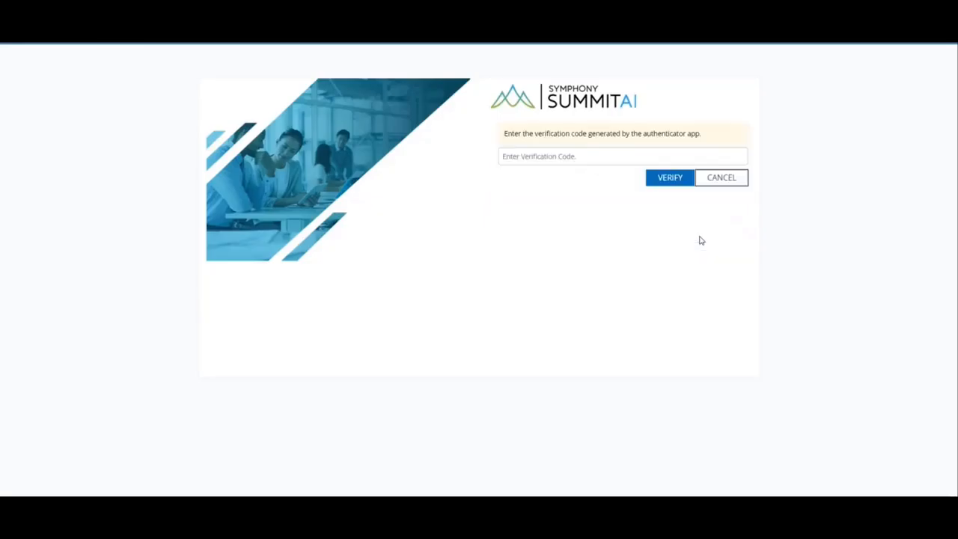
pyautogui.click(575, 161)
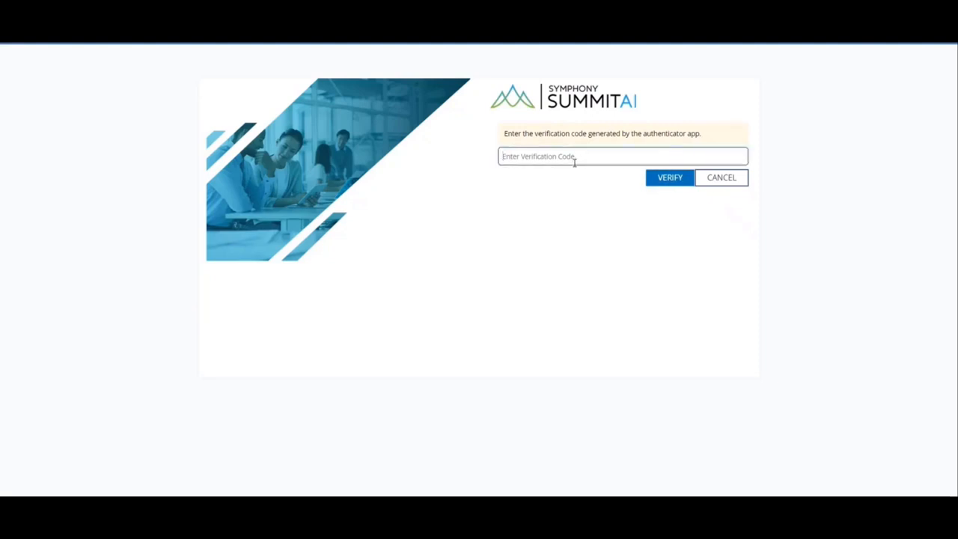
pyautogui.click(677, 183)
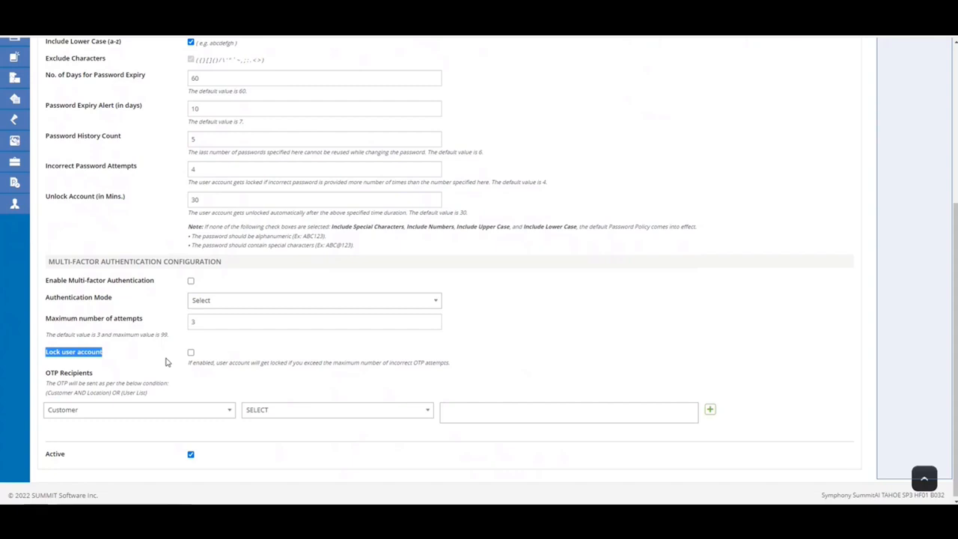
# Submit the Sun_IT domain, confirm the saved message, and view the Domain list
pyautogui.scroll(3, 641, 199)
pyautogui.scroll(1, 641, 200)
pyautogui.click(780, 86)
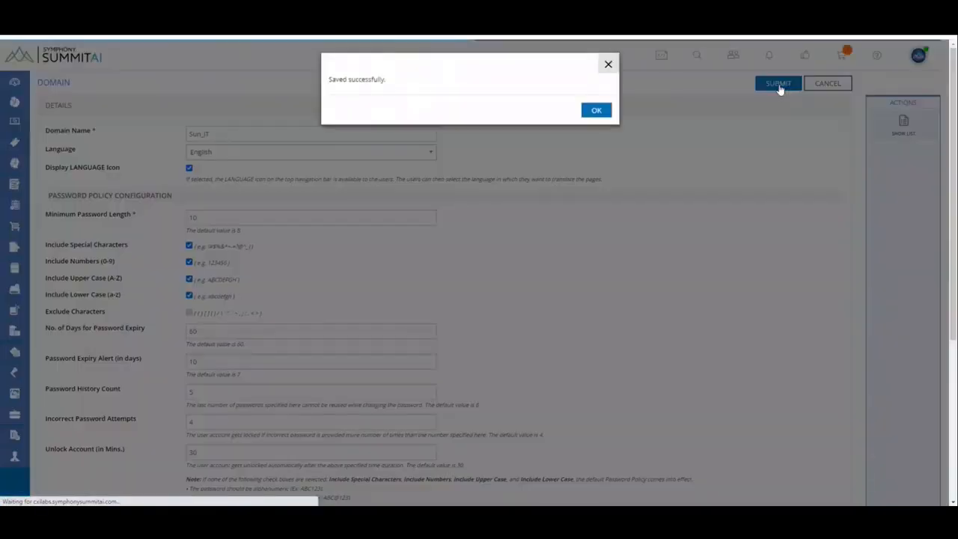
pyautogui.click(597, 113)
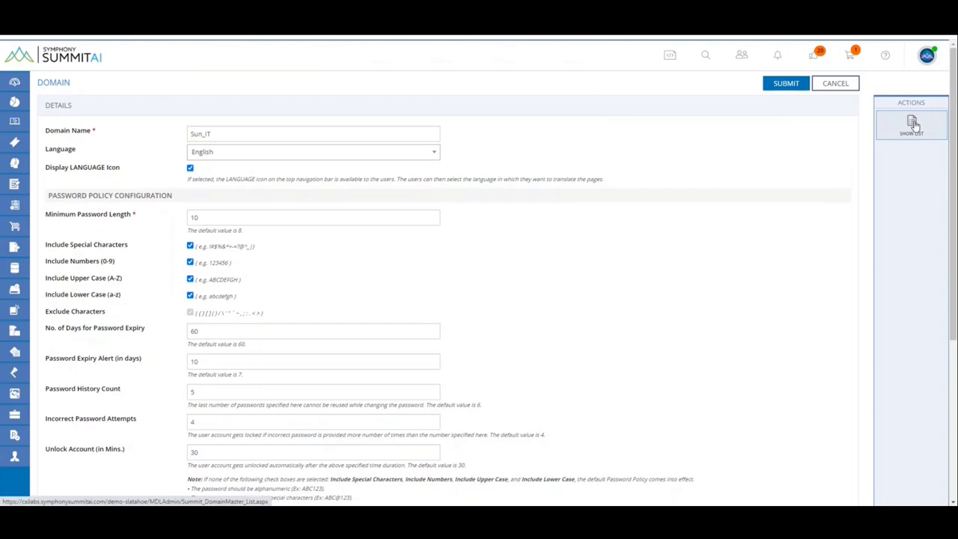
pyautogui.click(912, 125)
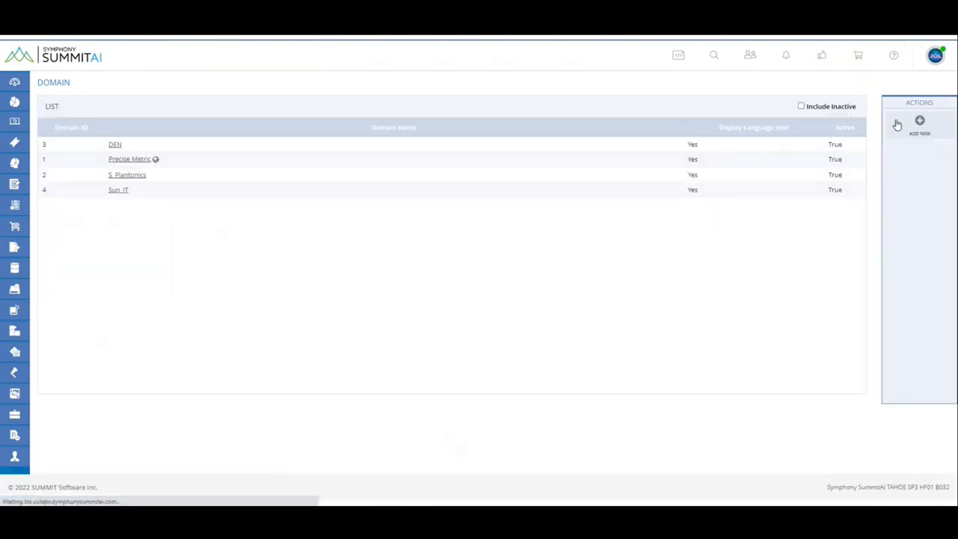